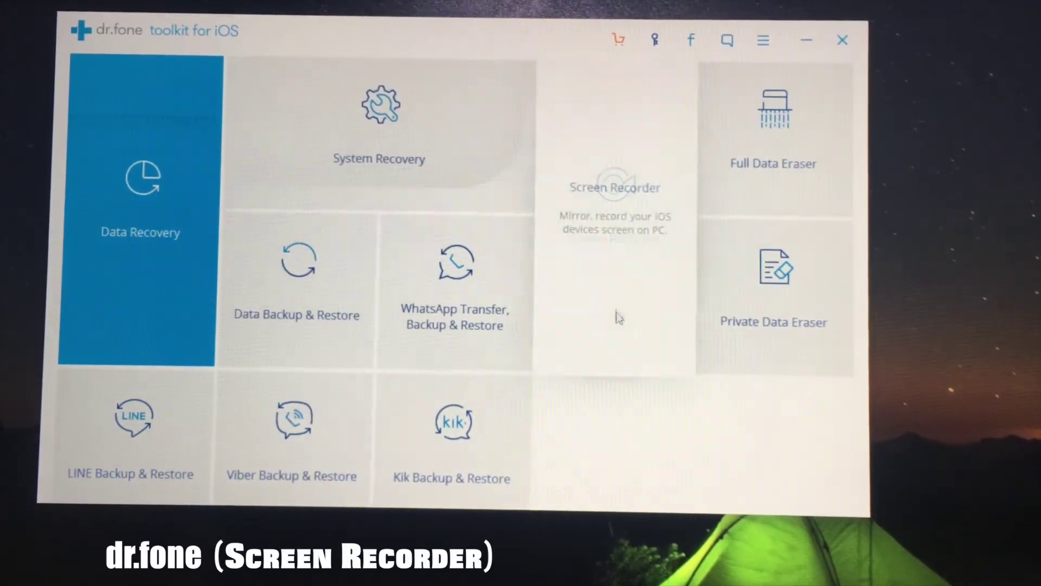
Launch the Screen Recorder tool so the iPhone home screen is mirrored on the computer
click(616, 266)
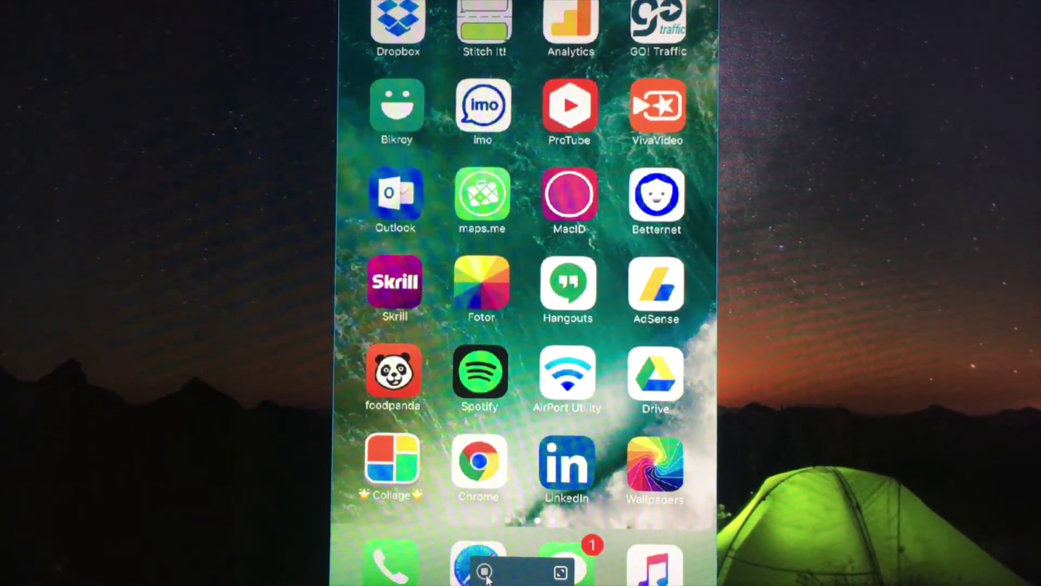
Begin recording the mirrored iPhone screen from the mirroring toolbar's record button
click(483, 574)
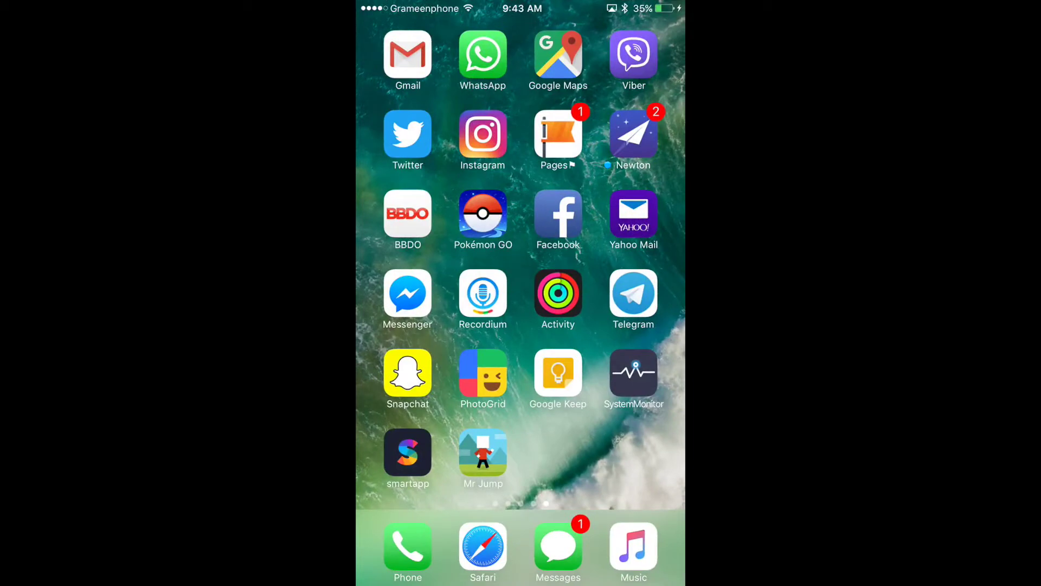
Go to the home page with FaceTime and Calculator and launch Fantastical, dismissing the contacts alert
drag(407, 325, 634, 325)
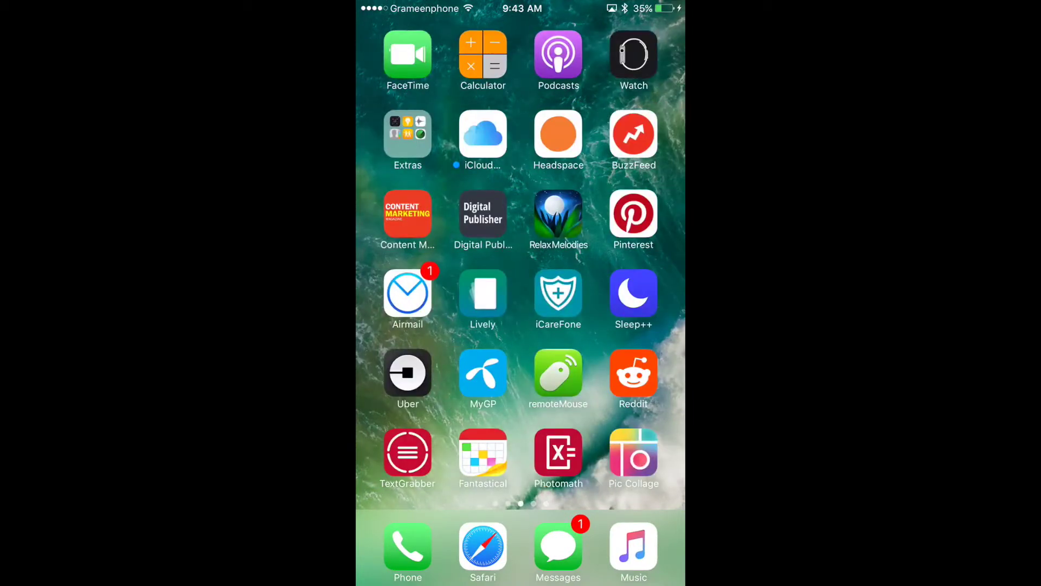
mouse_move(407, 325)
mouse_down()
mouse_move(635, 325)
mouse_move(407, 326)
mouse_up()
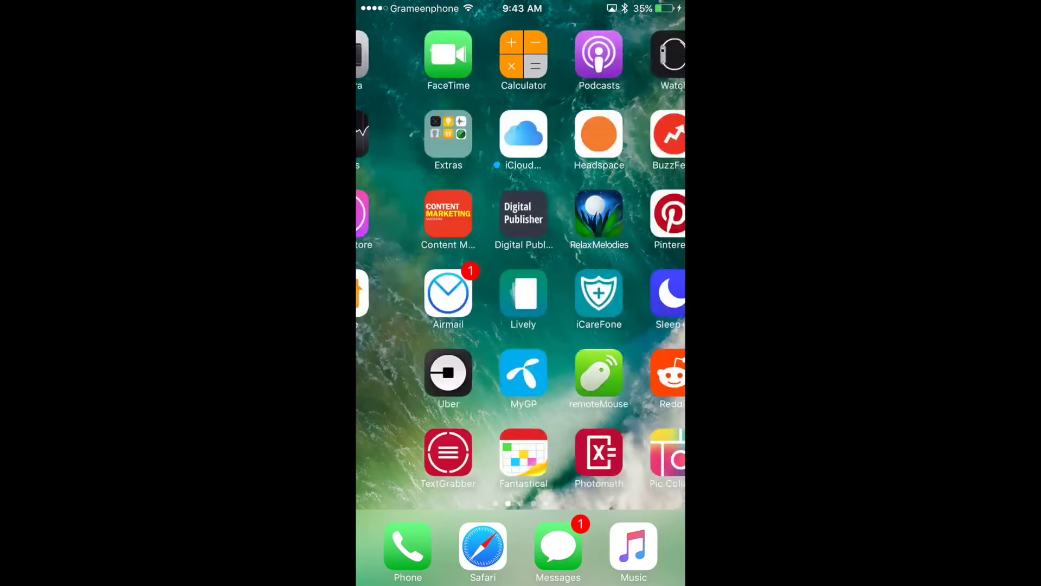
click(482, 453)
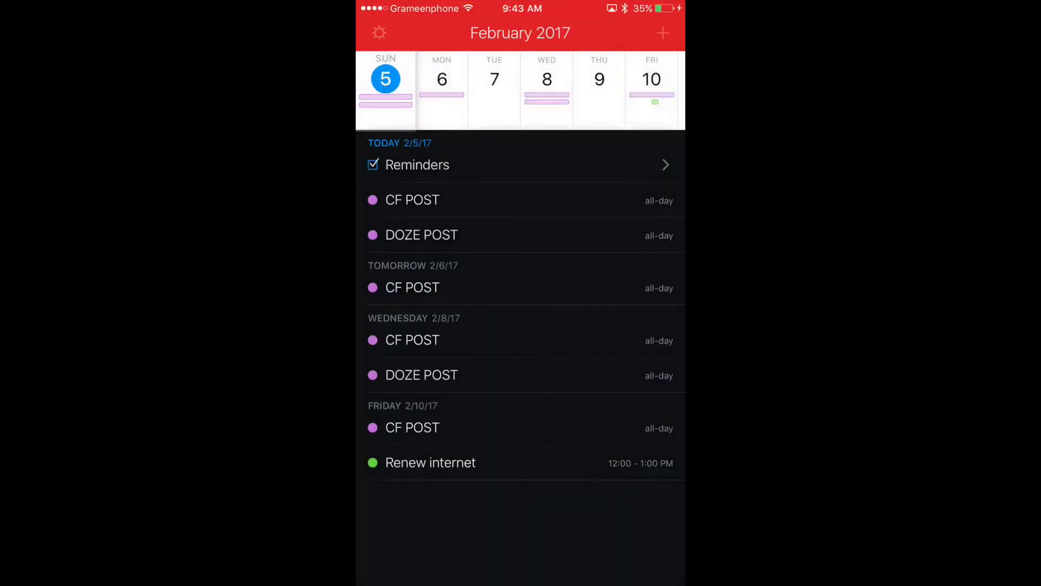
click(574, 347)
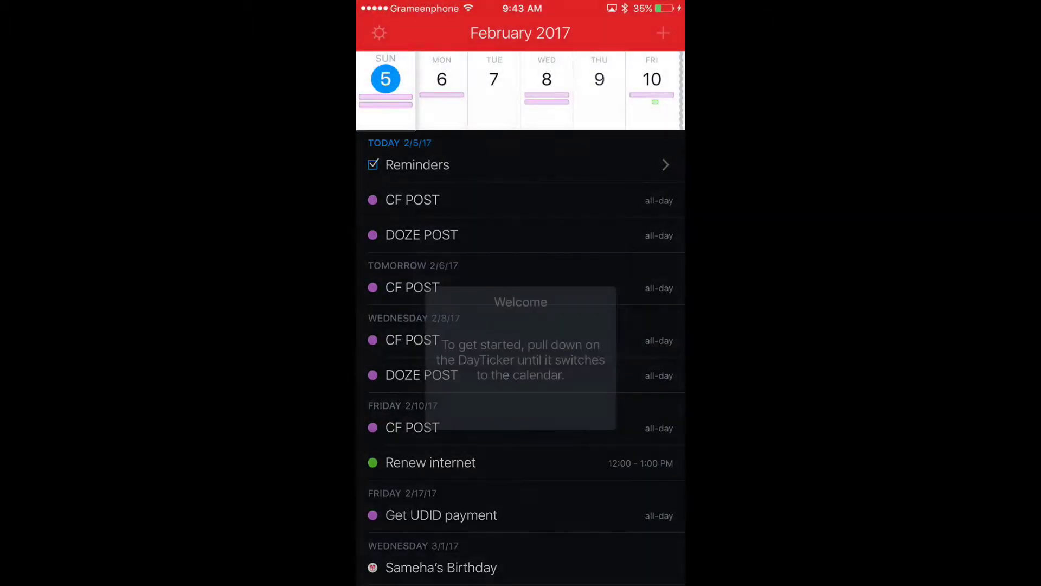
Pull down the DayTicker to browse upcoming events, then return home to the first page of apps
drag(521, 73, 520, 83)
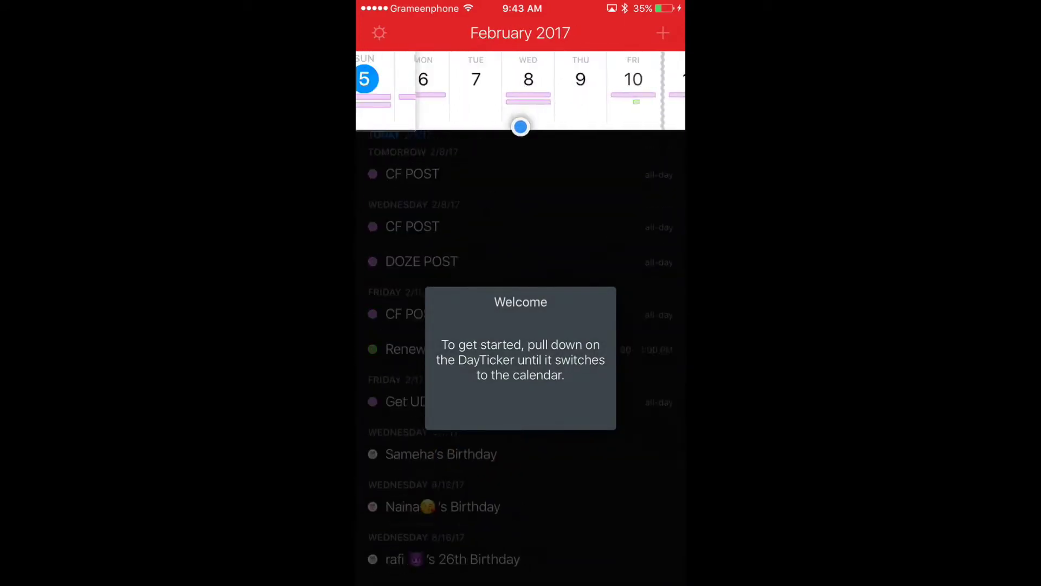
drag(521, 84, 521, 220)
key(super)
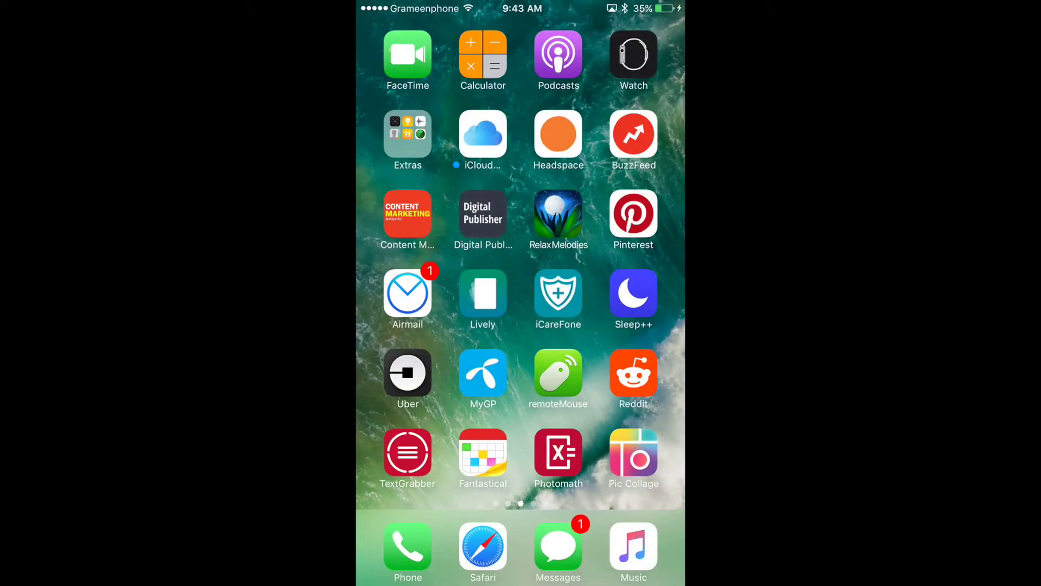
drag(439, 325, 619, 326)
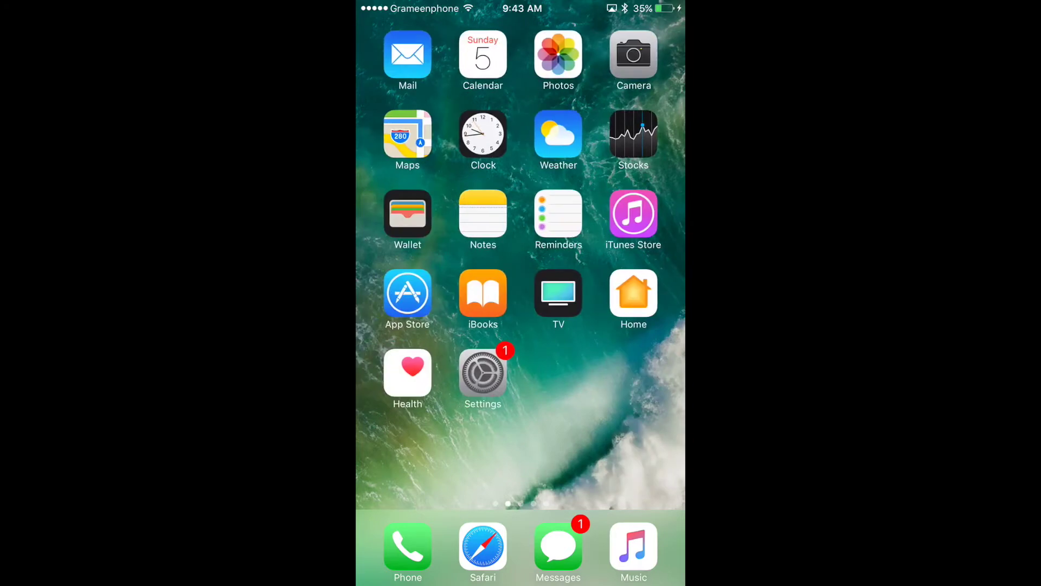
View the phone's About details in Settings > General, then return to the home screen
click(483, 372)
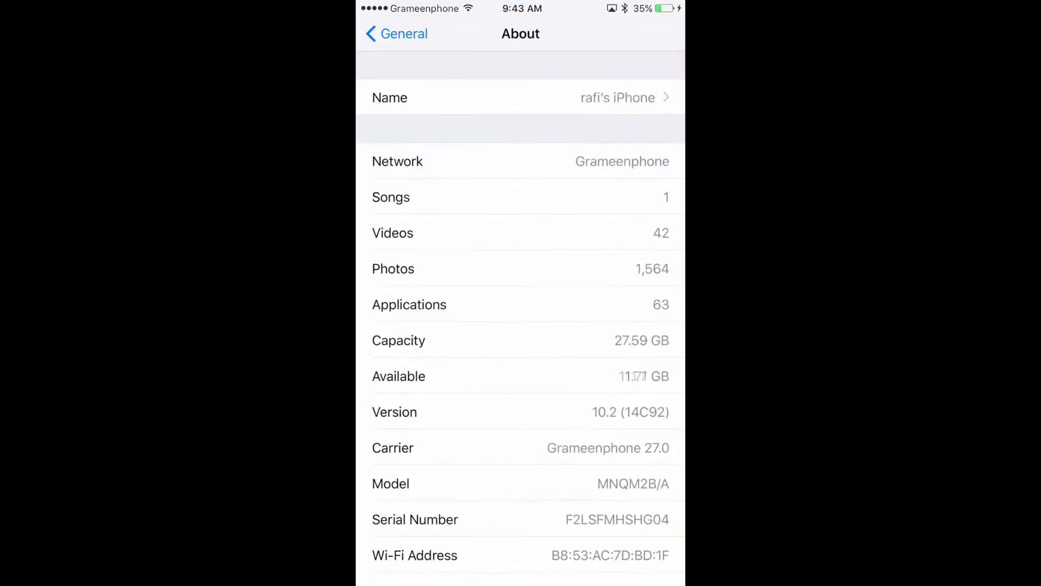
scroll(520, 326, down, 2)
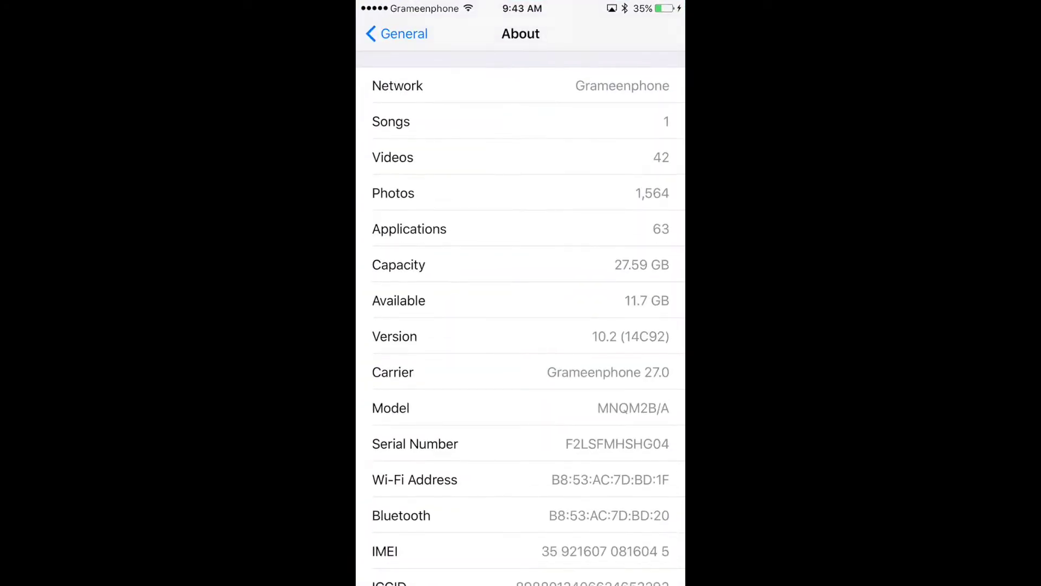
key(super)
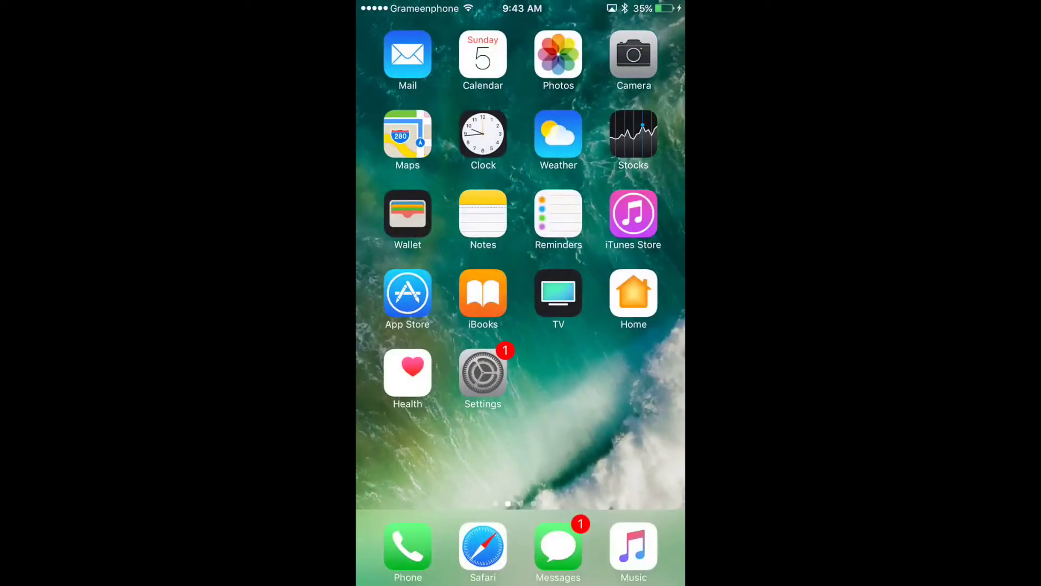
Swipe to the last page of apps and launch Pokémon GO
drag(618, 326, 439, 326)
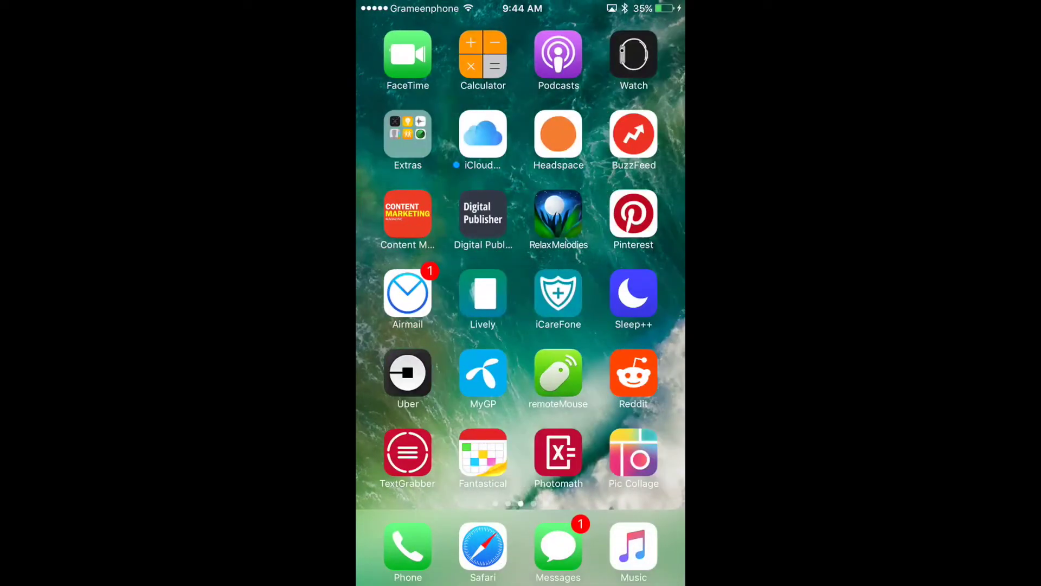
drag(618, 326, 439, 325)
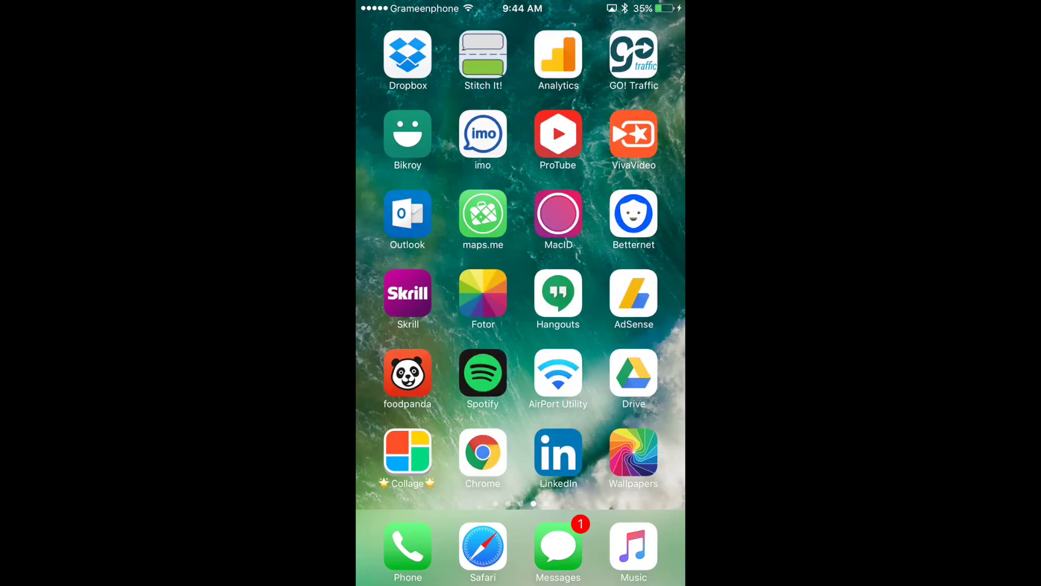
drag(521, 325, 391, 326)
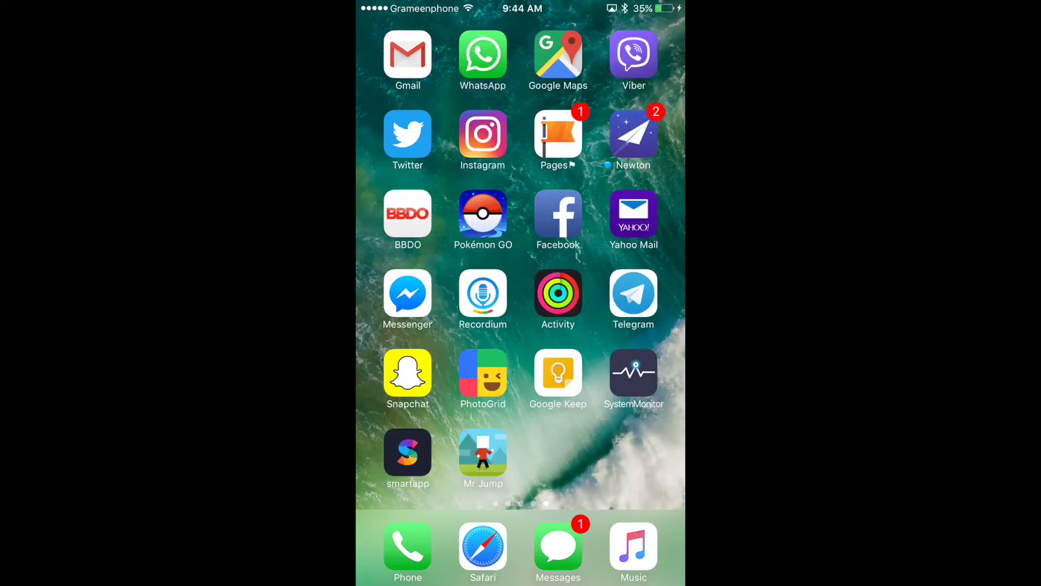
click(483, 215)
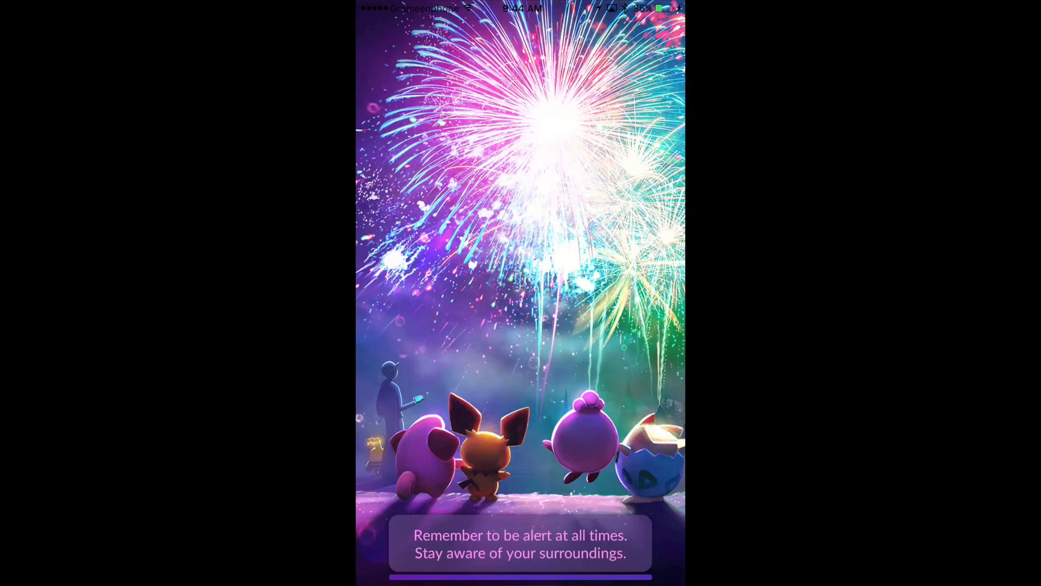
Dismiss the safety reminder, then view the Pokédex from the Poké Ball menu and return to the map
click(520, 329)
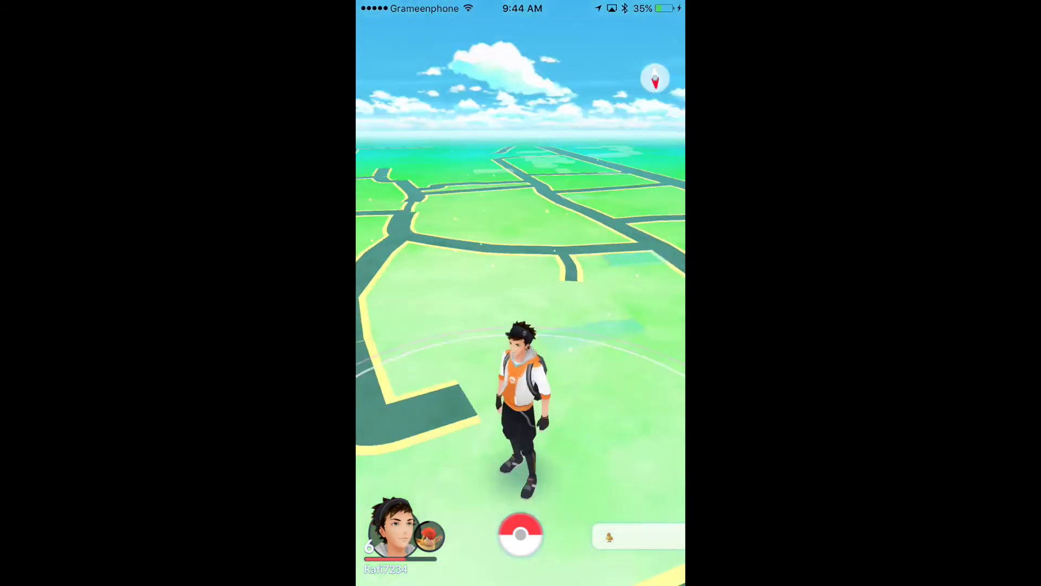
click(520, 534)
click(521, 276)
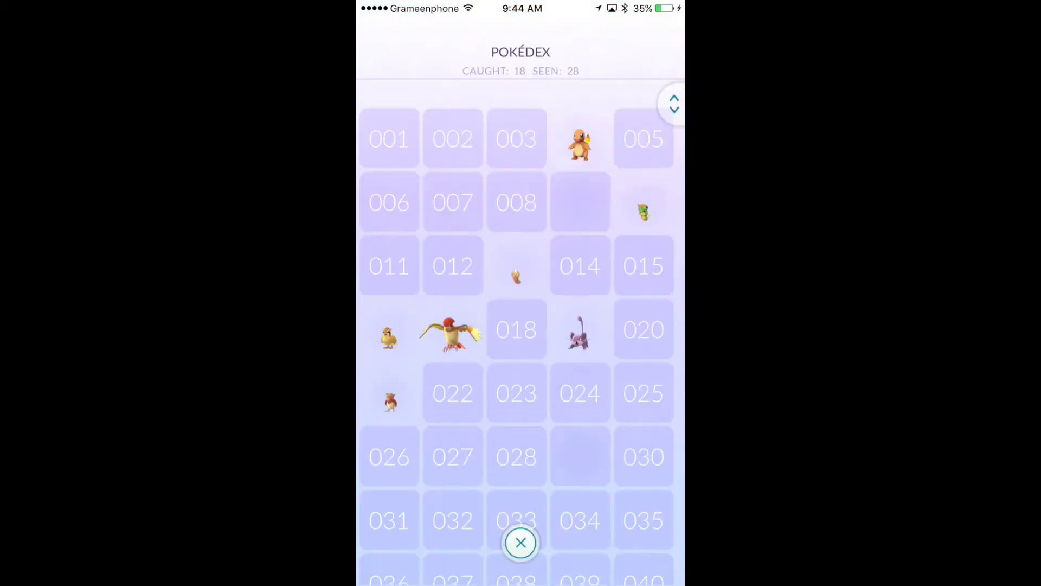
click(521, 543)
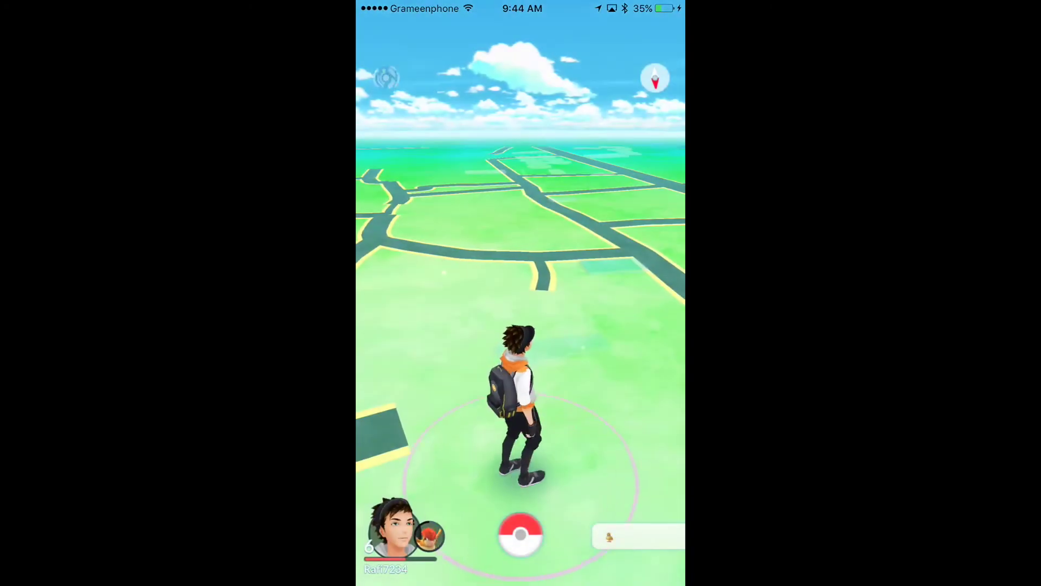
View the level 6 trainer profile and the nearby sightings panel, closing each back to the map
click(393, 529)
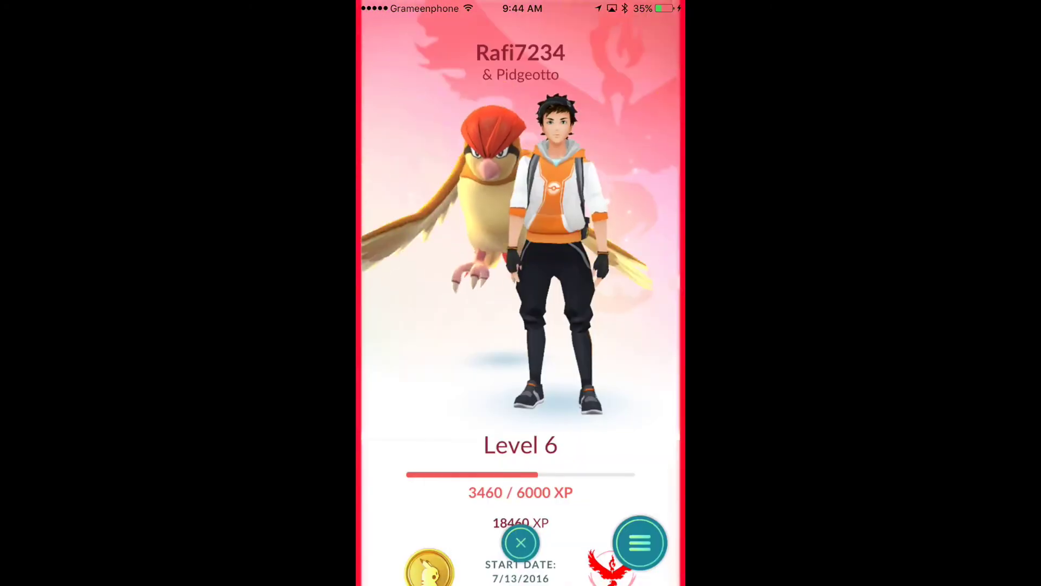
click(520, 542)
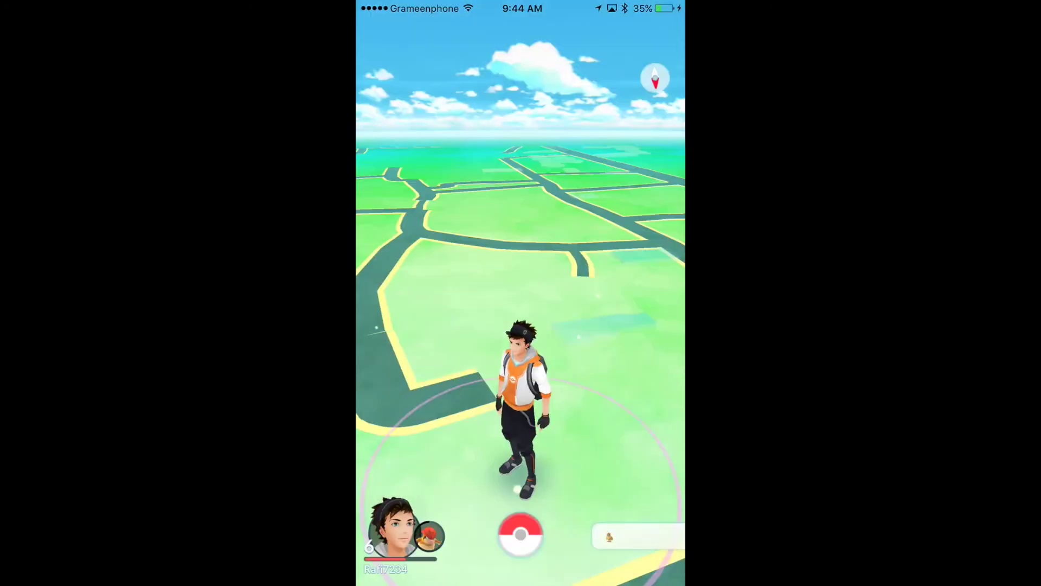
click(638, 532)
click(521, 543)
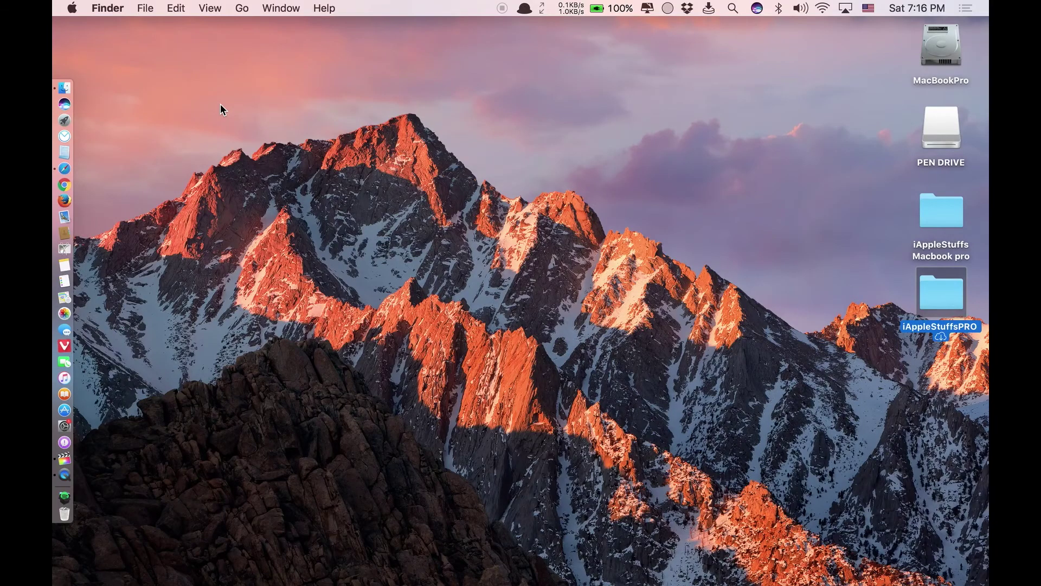
Show the dr.fone iOS Screen Recorder product page in Safari, scrolled through its features and FAQ and back to the top
click(66, 171)
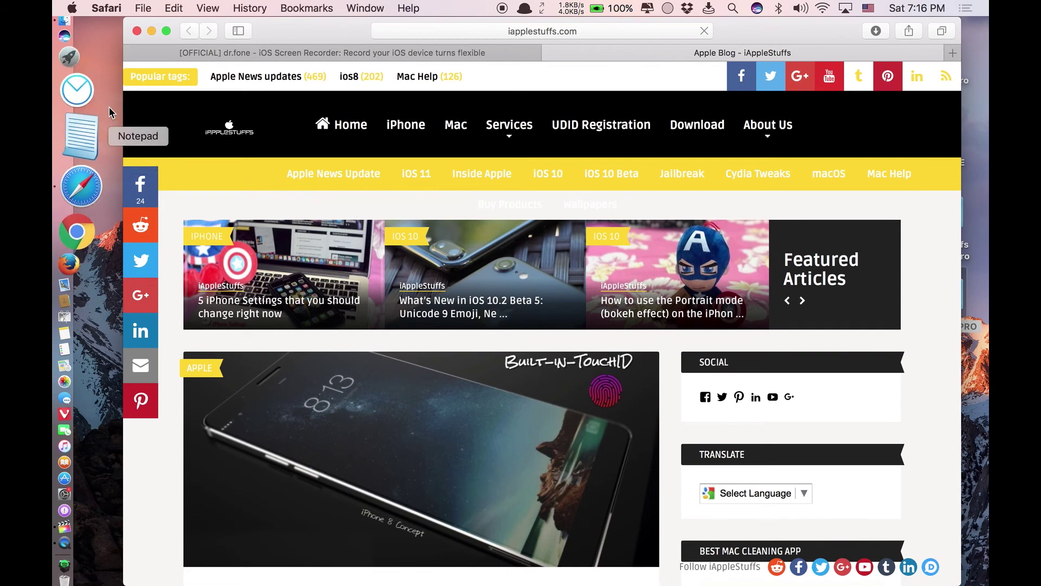
click(201, 51)
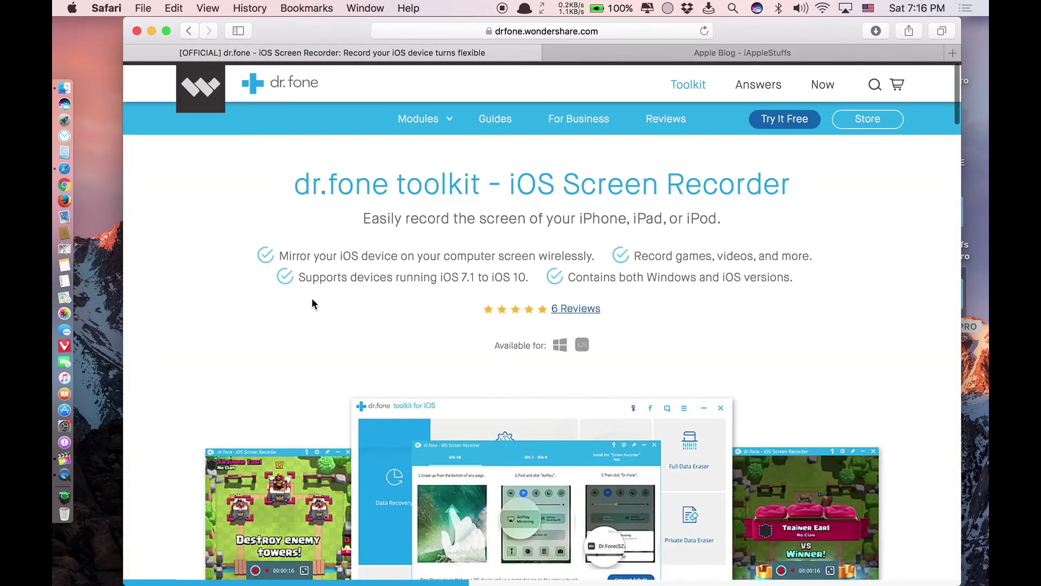
scroll(311, 298, down, 1)
scroll(311, 299, down, 3)
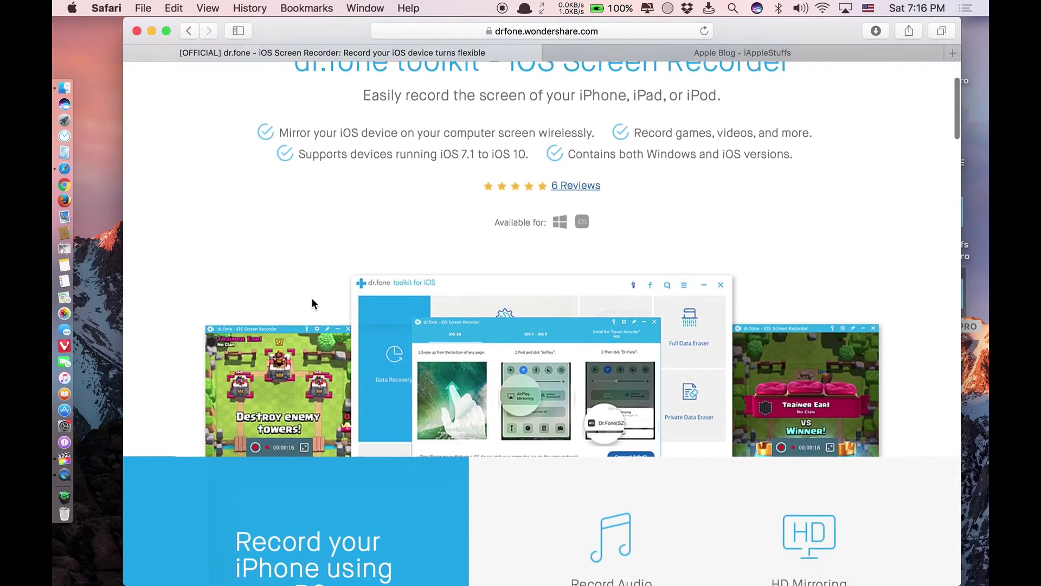
scroll(312, 298, down, 3)
scroll(312, 302, down, 5)
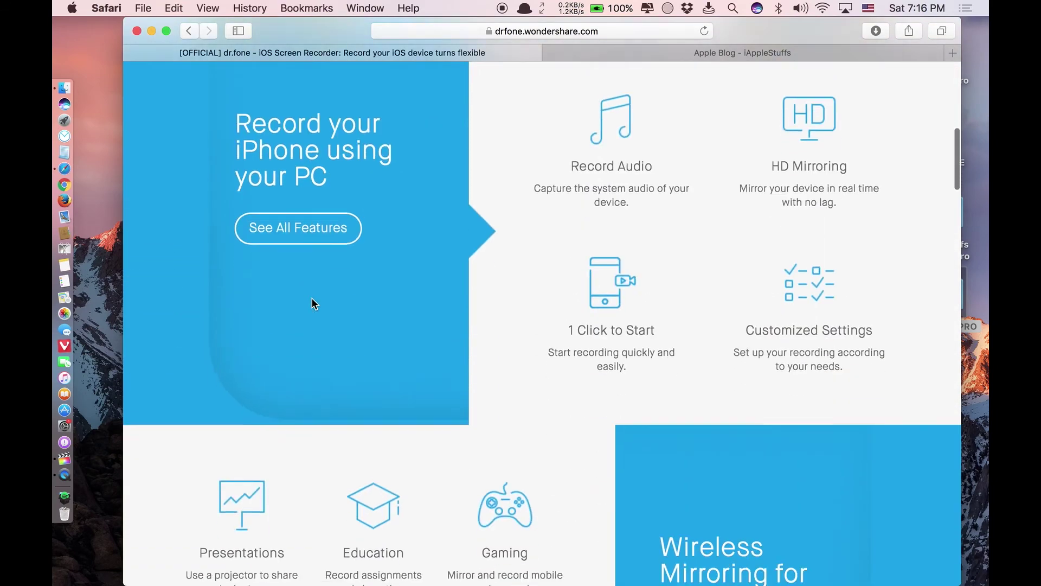
scroll(312, 304, down, 1)
scroll(311, 303, down, 1)
scroll(312, 303, down, 4)
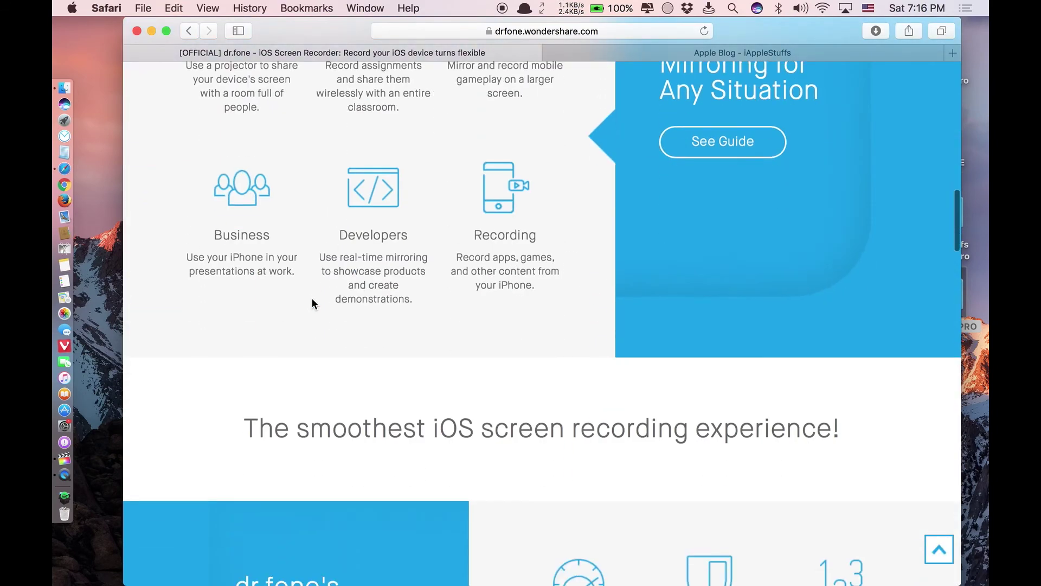
scroll(311, 304, down, 2)
scroll(311, 303, down, 5)
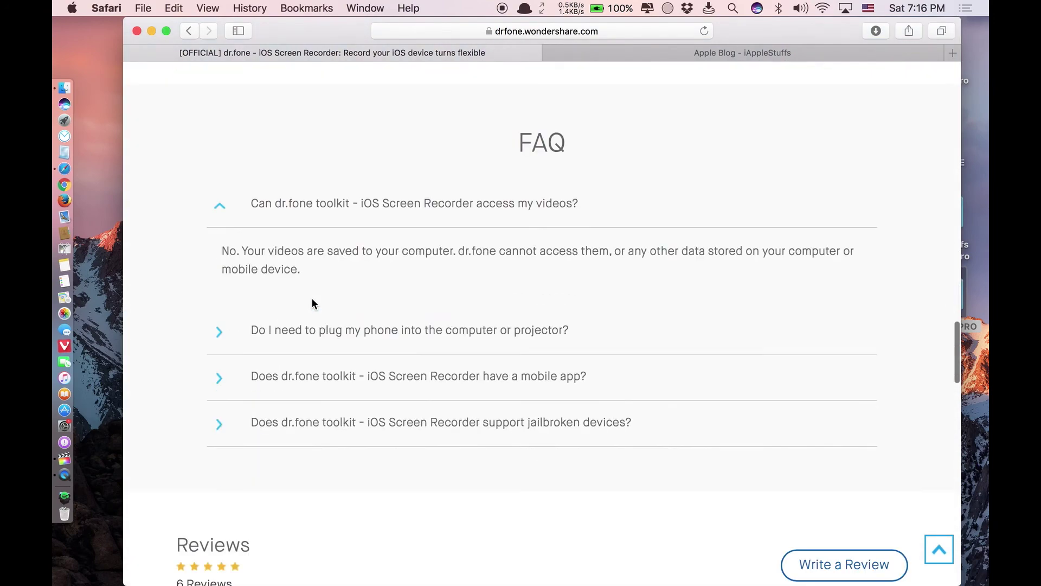
scroll(312, 304, down, 2)
key(super+Up)
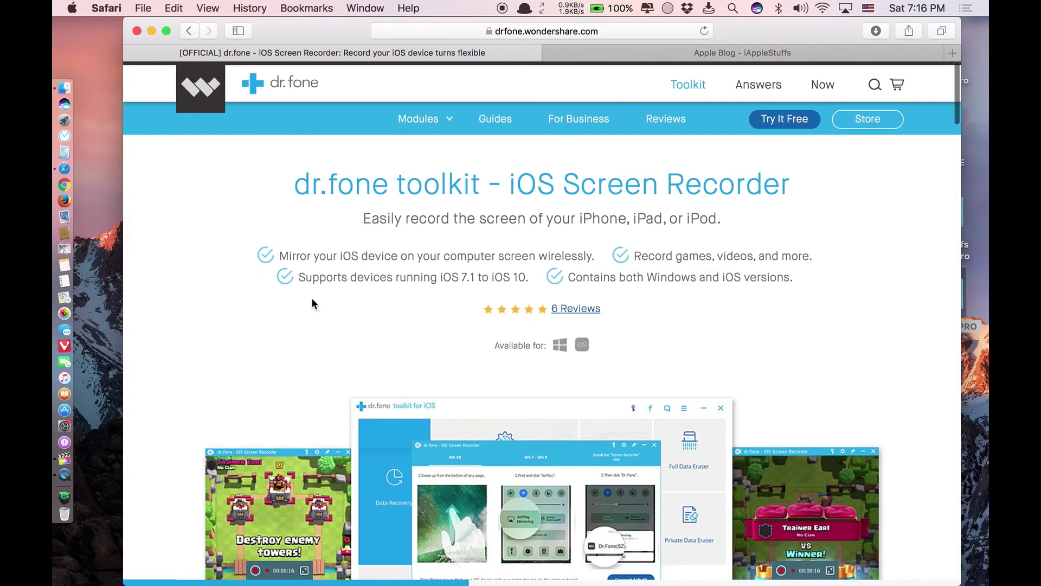